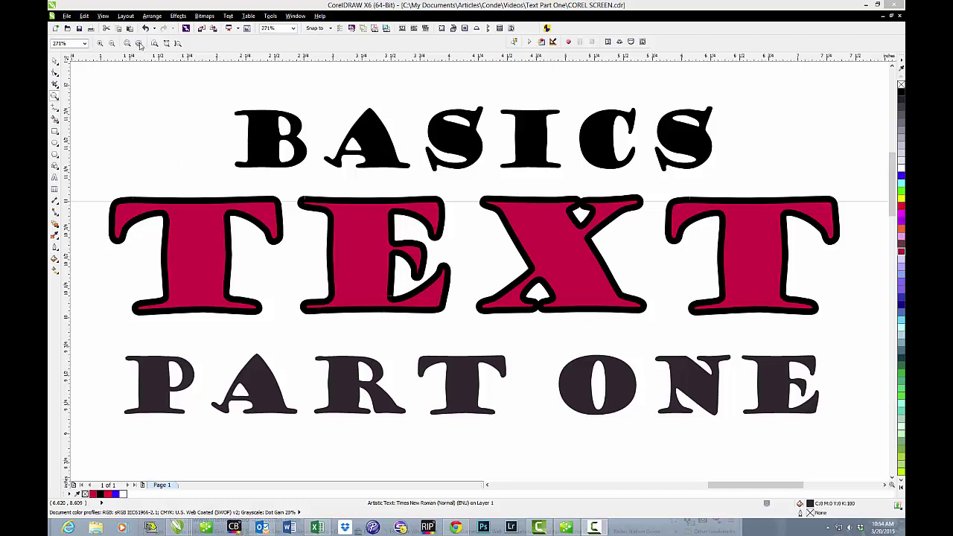
Step: Add artistic text reading "this is te" below the THIS IS TEXT line
{"action": "left_click", "coordinate": [112, 43]}
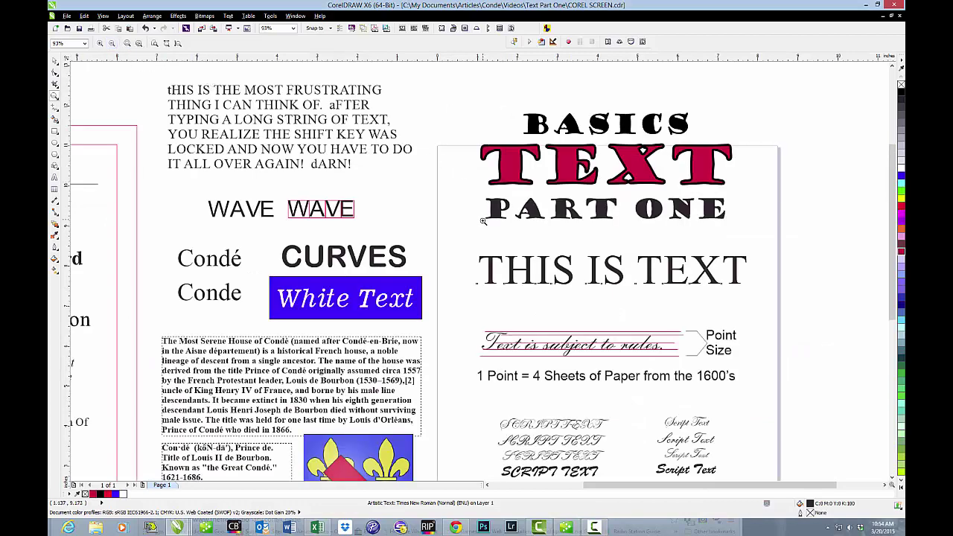
{"action": "left_click_drag", "start_coordinate": [469, 239], "coordinate": [806, 295]}
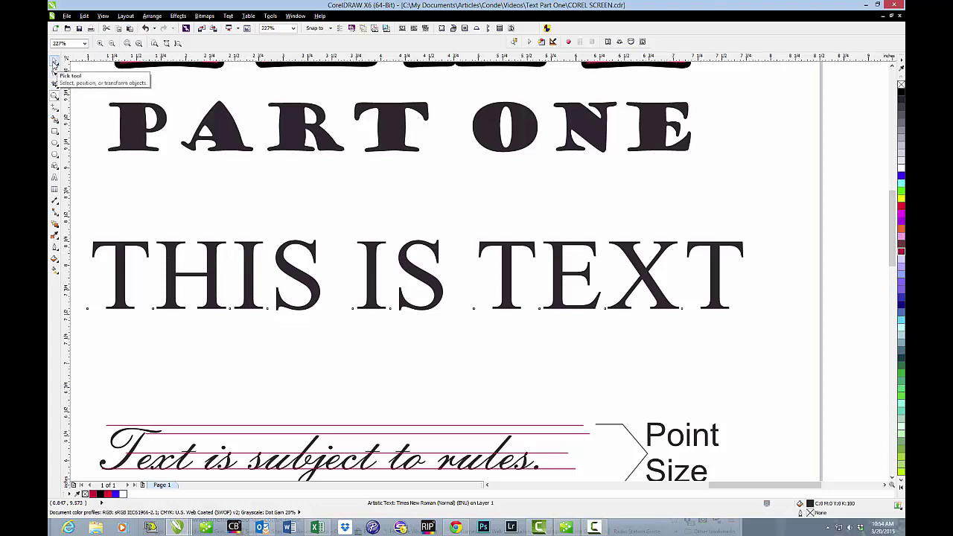
{"action": "left_click", "coordinate": [54, 177]}
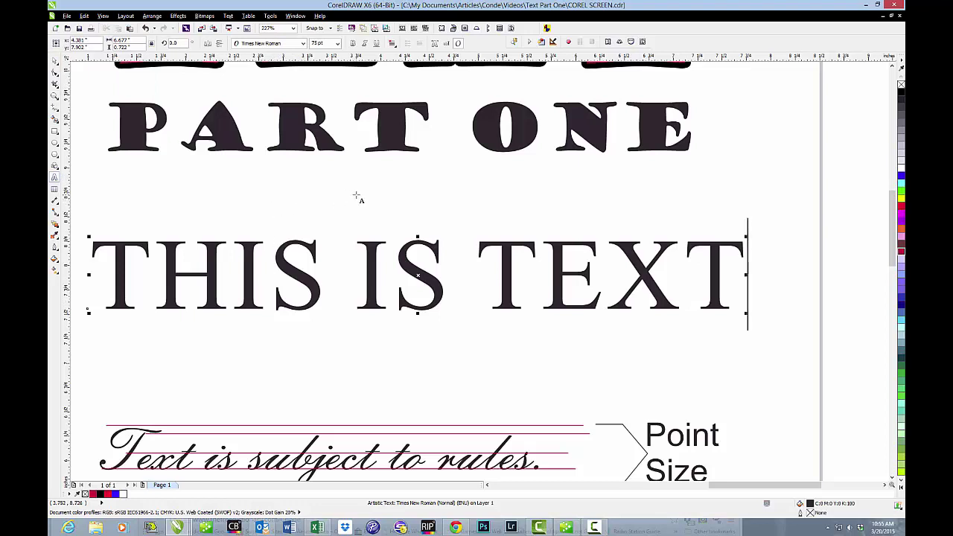
{"action": "left_click", "coordinate": [314, 357]}
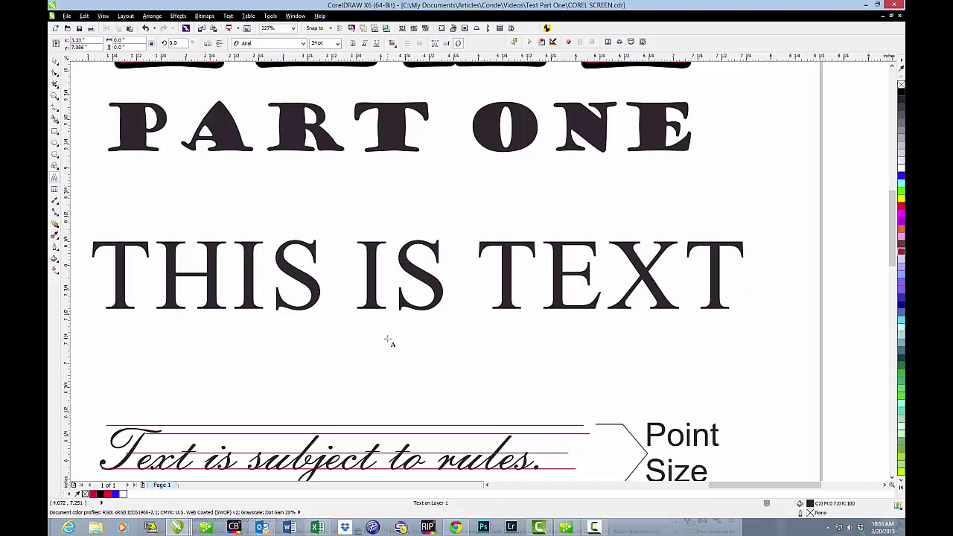
{"action": "type", "text": "this"}
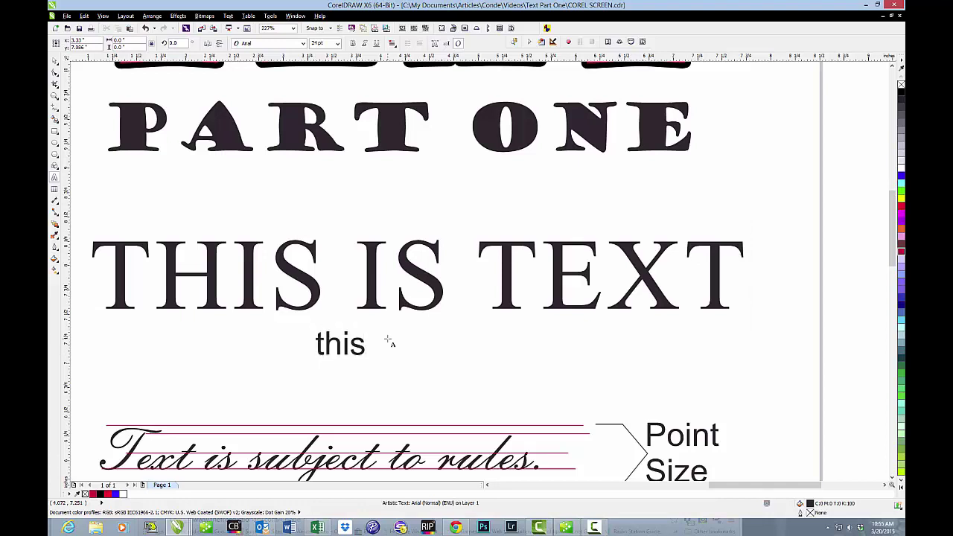
{"action": "type", "text": " is te"}
Step: Delete all the characters of the sample text just entered below the THIS IS TEXT line
{"action": "key", "text": "BackSpace"}
{"action": "key", "text": "BackSpace"}
{"action": "key", "text": "BackSpace"}
{"action": "key", "text": "BackSpace"}
{"action": "key", "text": "BackSpace"}
{"action": "key", "text": "BackSpace"}
{"action": "key", "text": "BackSpace"}
{"action": "key", "text": "BackSpace"}
{"action": "key", "text": "BackSpace"}
{"action": "key", "text": "BackSpace"}
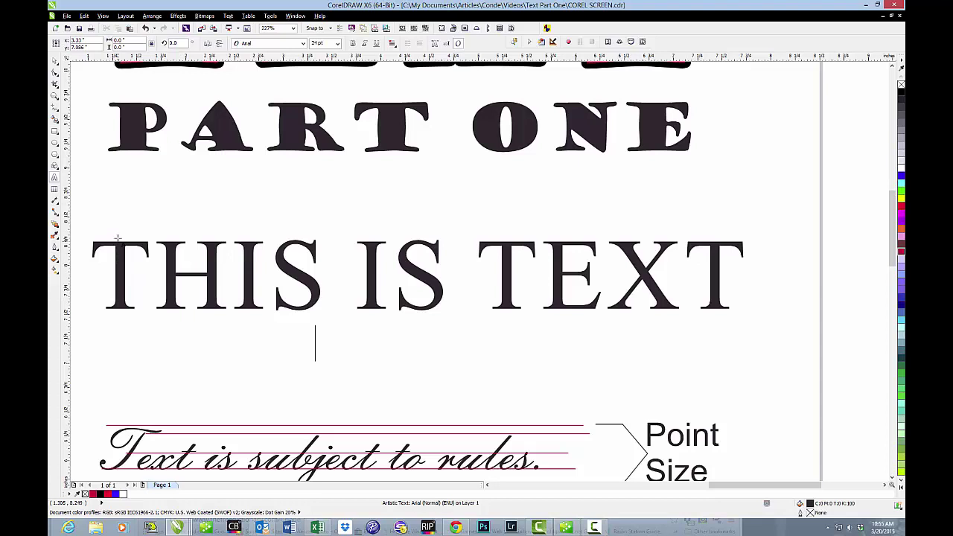
Step: Select the THIS IS TEXT object and look at its text properties
{"action": "left_click", "coordinate": [54, 62]}
{"action": "left_click", "coordinate": [134, 249]}
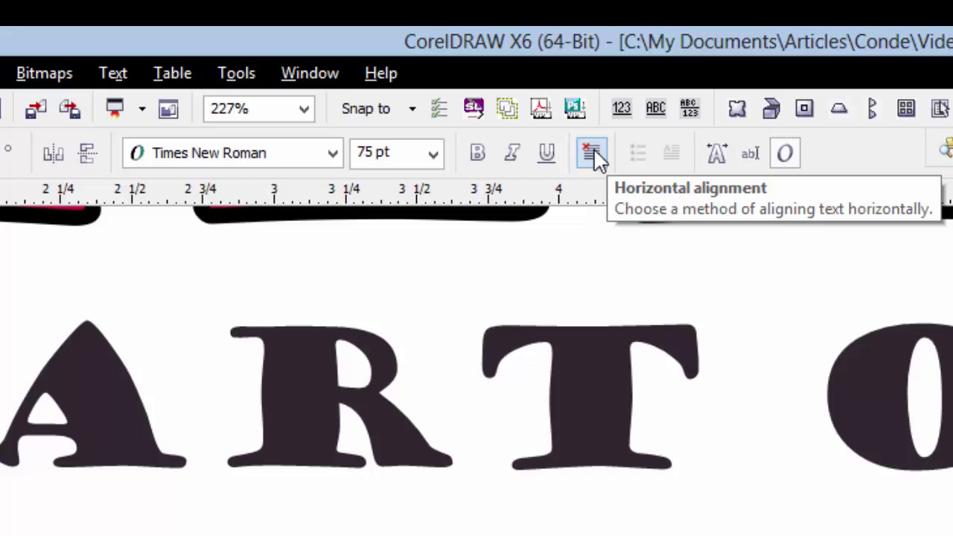
{"action": "left_click", "coordinate": [714, 157]}
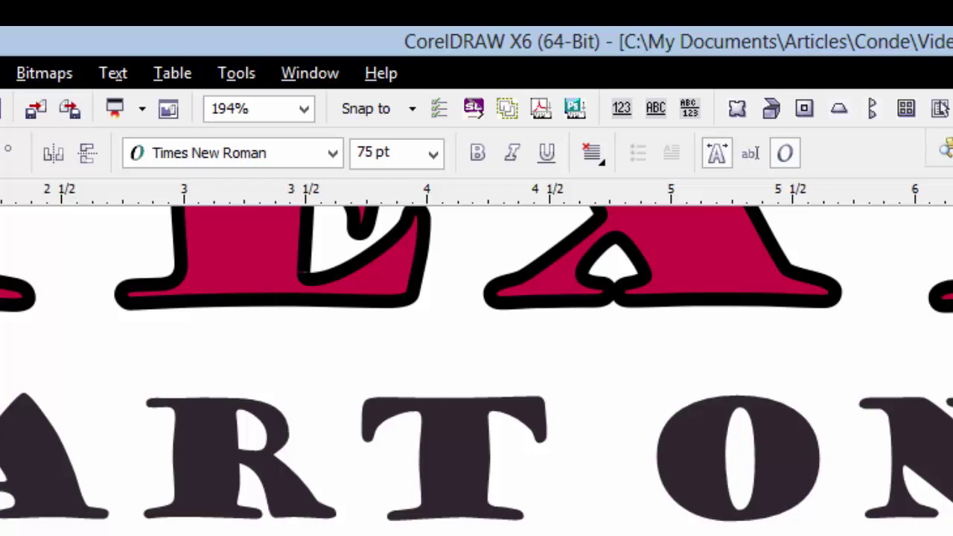
{"action": "left_click", "coordinate": [718, 160]}
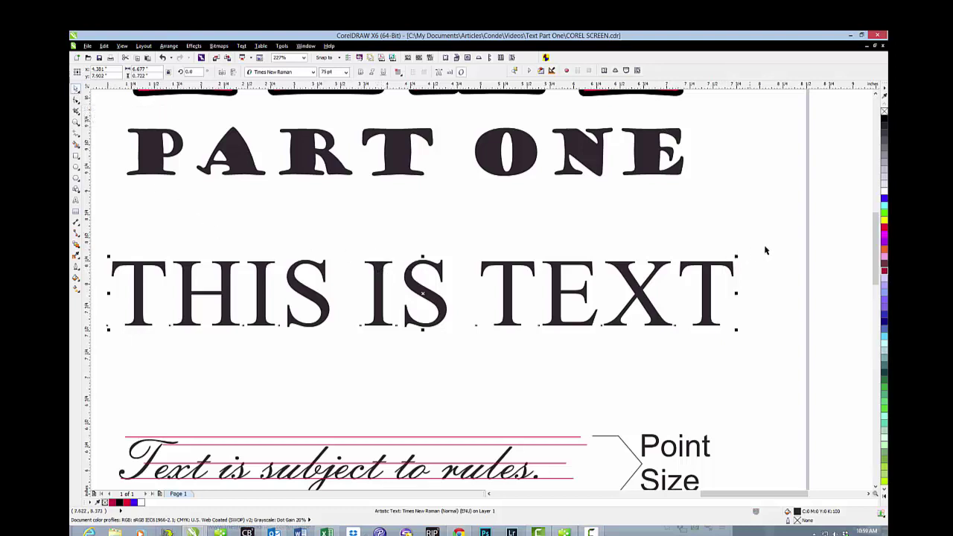
Step: Try red, orange and crimson fills on the THIS IS TEXT object and settle on light purple (#9999FF)
{"action": "left_click", "coordinate": [884, 233]}
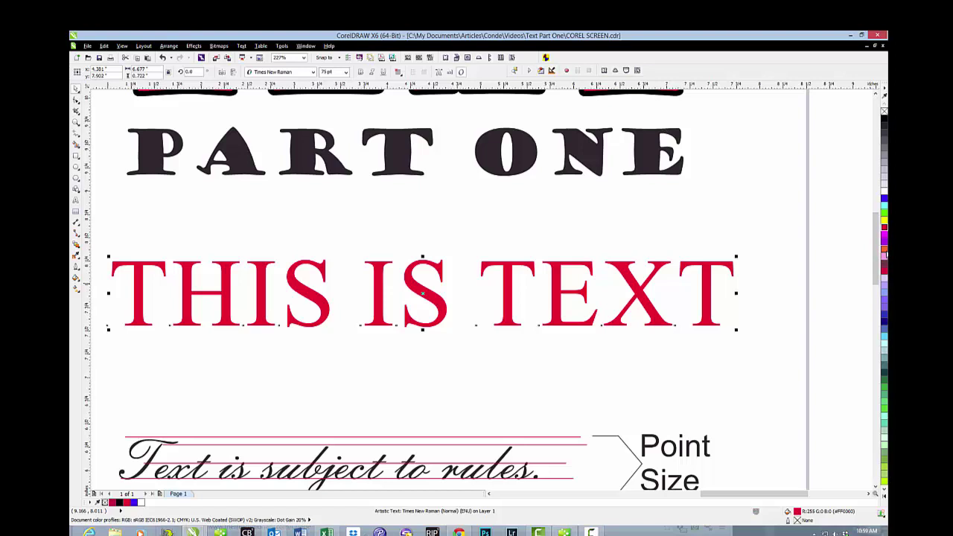
{"action": "left_click", "coordinate": [881, 252]}
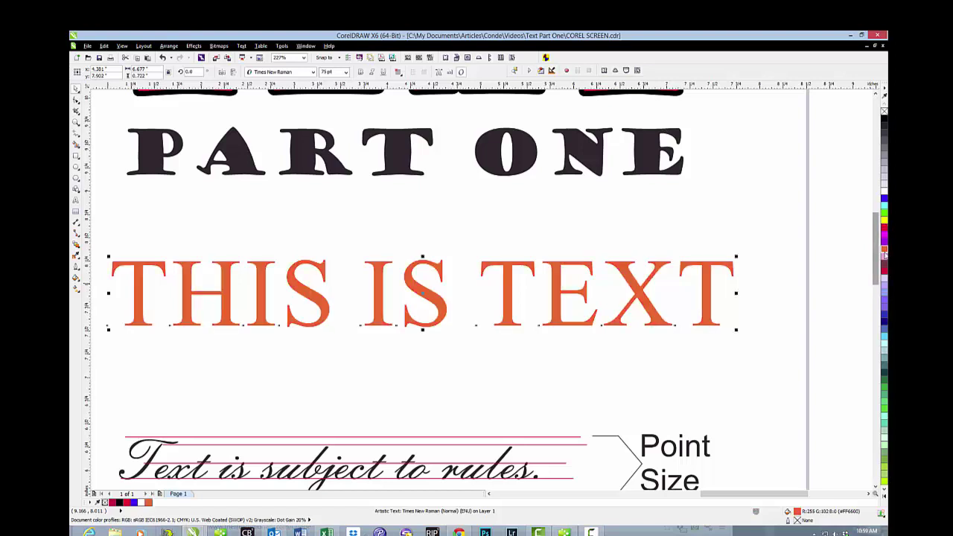
{"action": "left_click", "coordinate": [884, 270]}
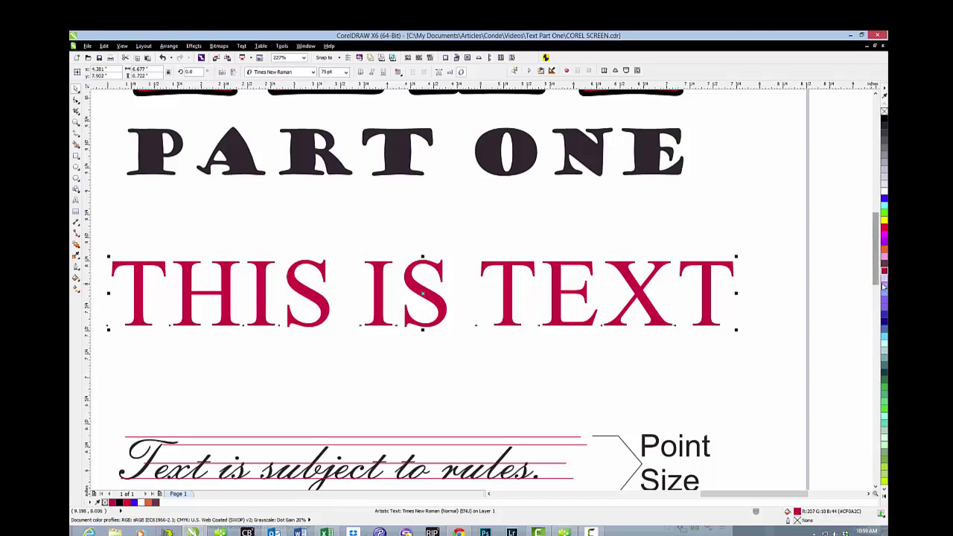
{"action": "left_click", "coordinate": [882, 284]}
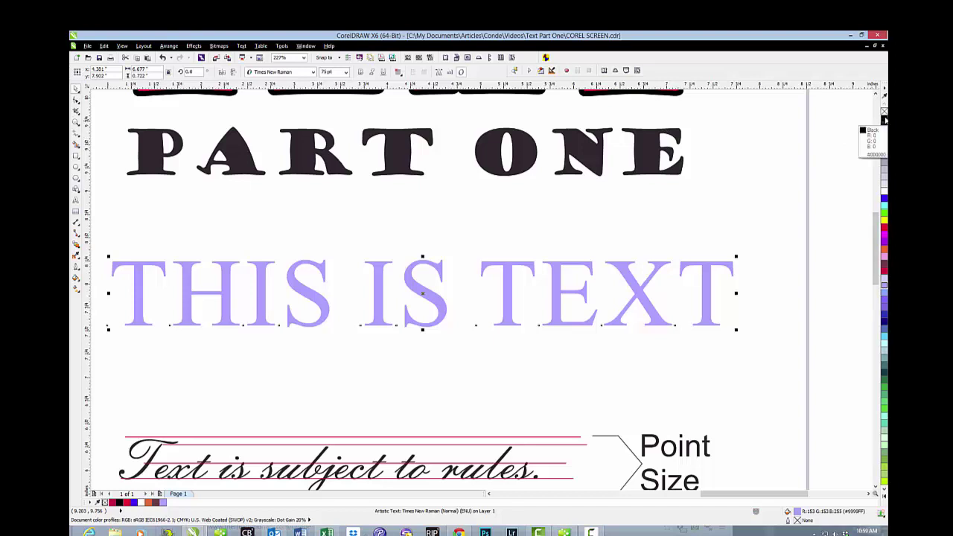
Step: Give the THIS IS TEXT object a black outline 0.5 pt wide
{"action": "right_click", "coordinate": [884, 117]}
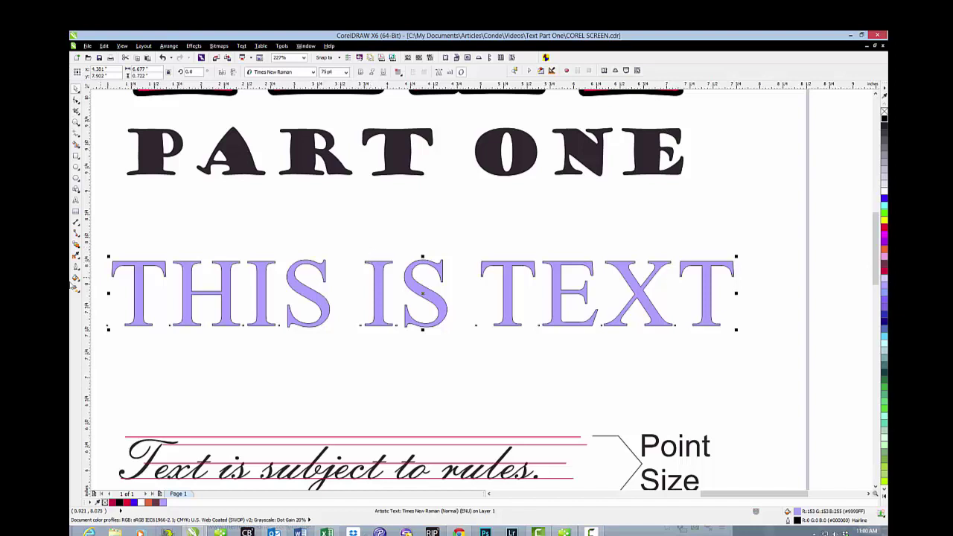
{"action": "left_click", "coordinate": [76, 268]}
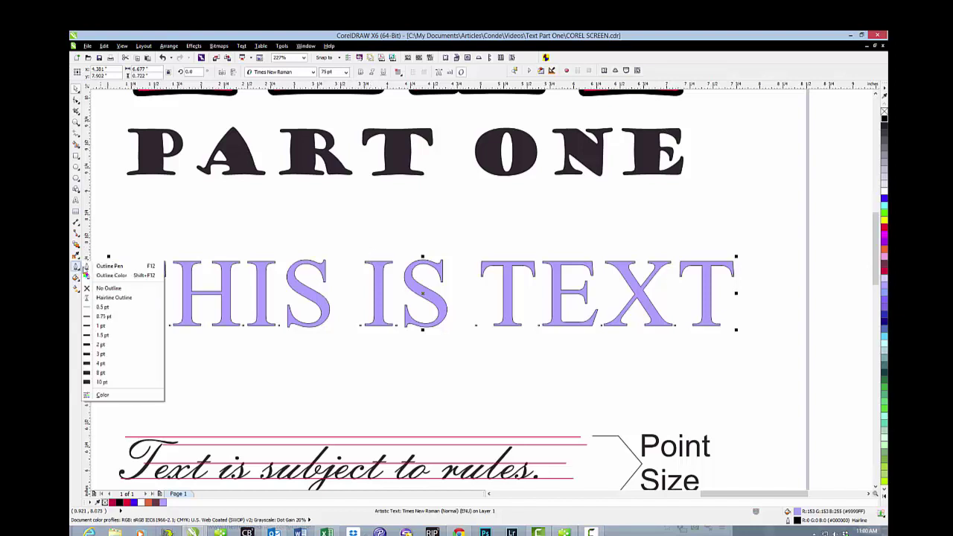
{"action": "left_click", "coordinate": [118, 308]}
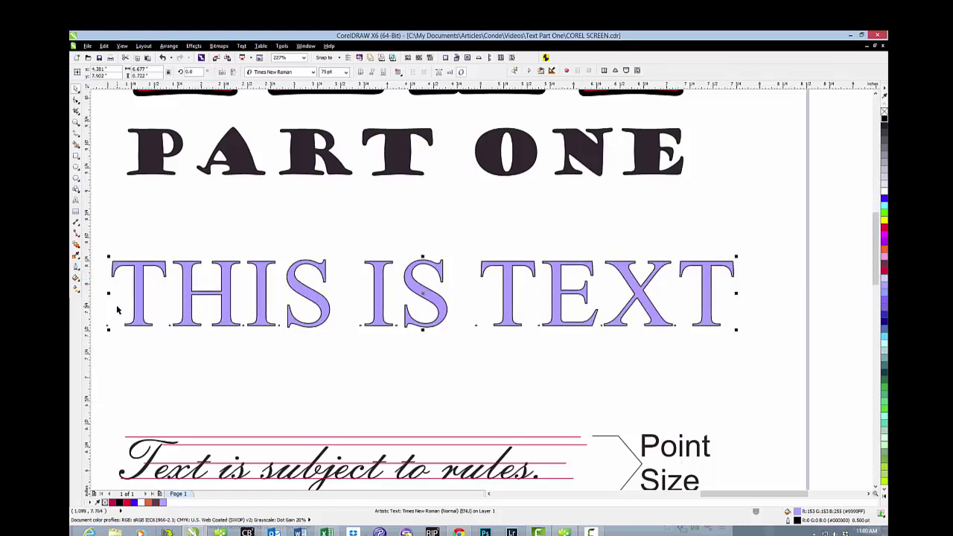
Step: Thicken the black outline of the THIS IS TEXT object to 0.75 pt
{"action": "left_click", "coordinate": [75, 277]}
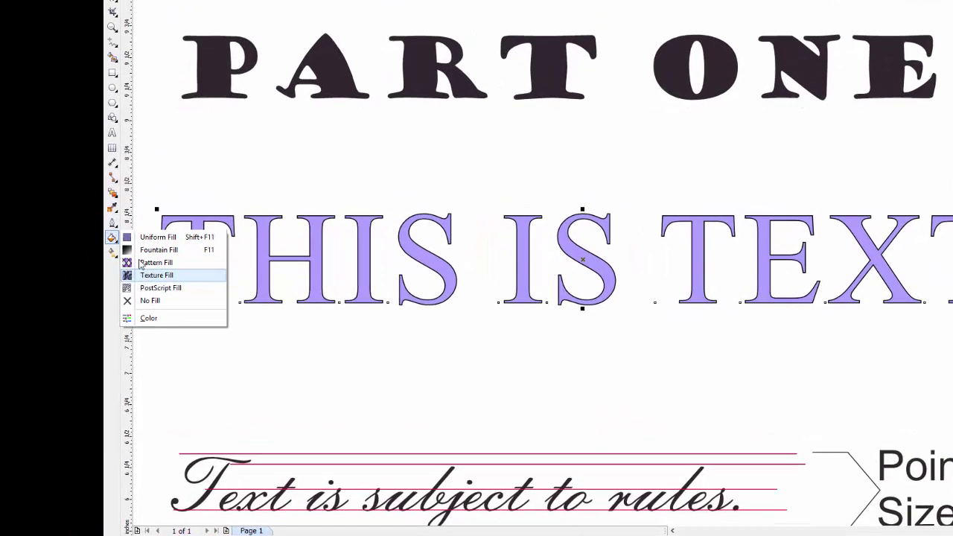
{"action": "left_click", "coordinate": [111, 222]}
{"action": "left_click", "coordinate": [232, 246]}
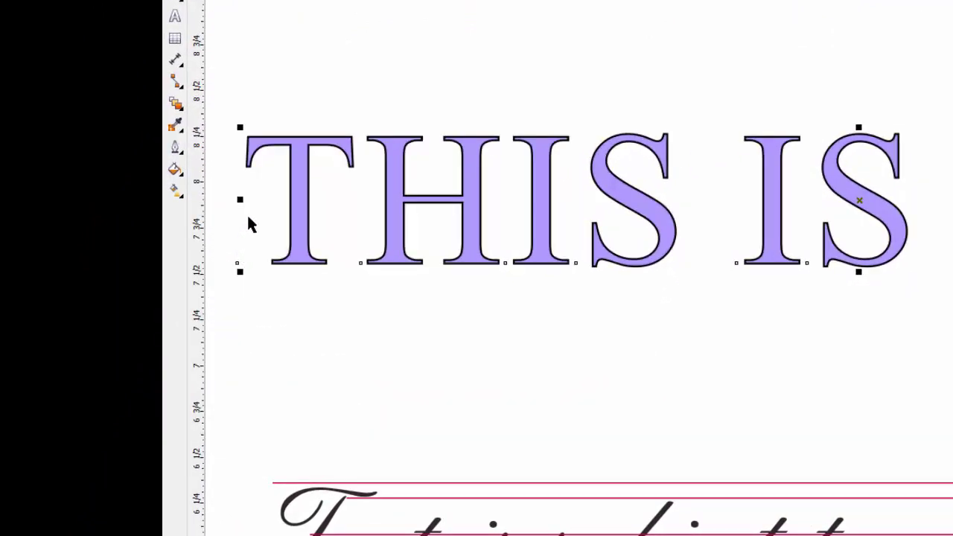
Step: Enter a custom width of .85 points for the THIS IS TEXT outline in the Outline Pen settings
{"action": "left_click", "coordinate": [176, 148]}
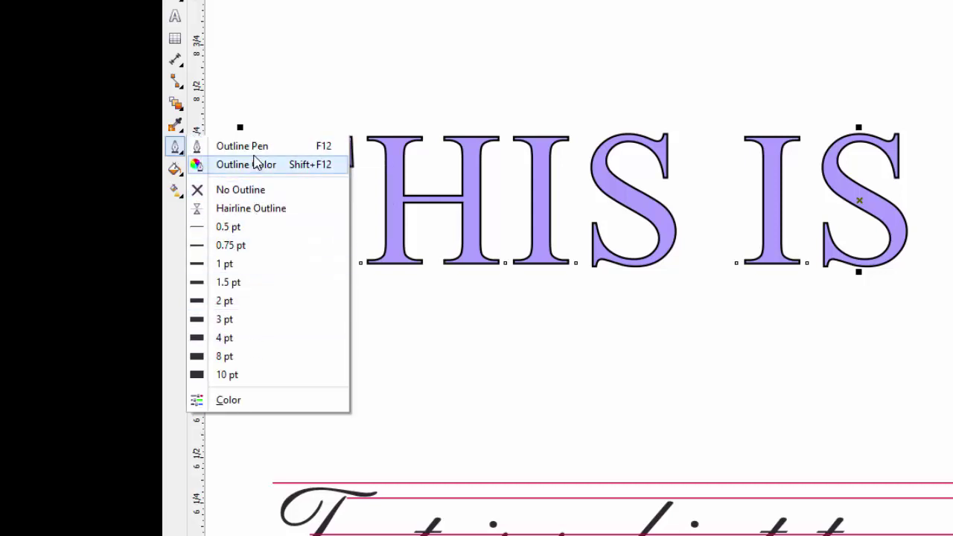
{"action": "left_click", "coordinate": [256, 154]}
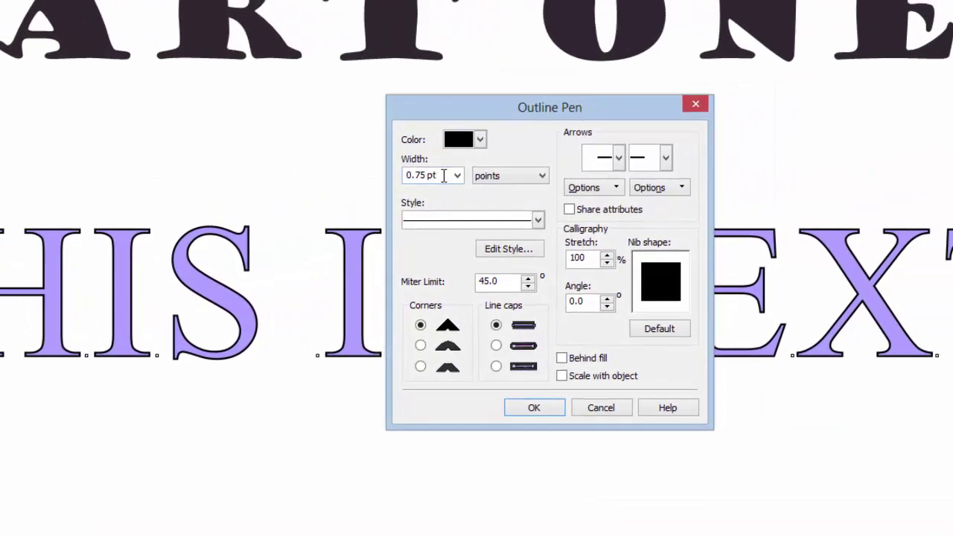
{"action": "left_click_drag", "start_coordinate": [626, 136], "coordinate": [587, 136]}
{"action": "type", "text": ".85"}
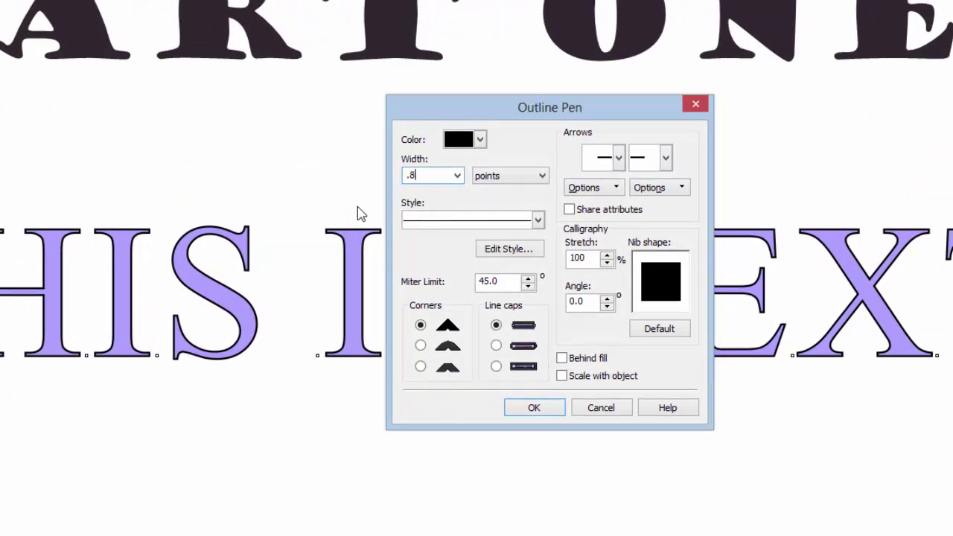
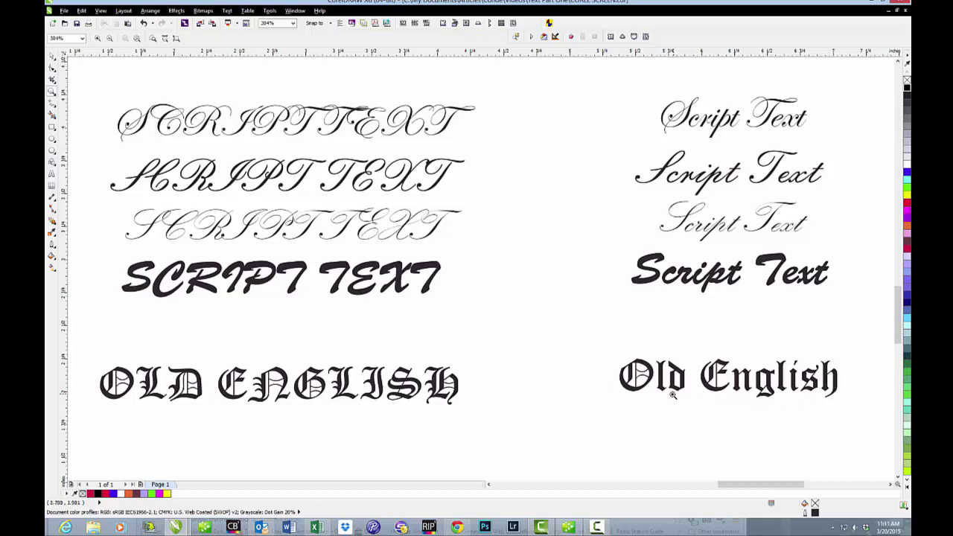
Step: Select the text block beginning "tHIS IS THE MOST FRUSTRATING" and open it in the Edit Text dialog
{"action": "left_click", "coordinate": [110, 39]}
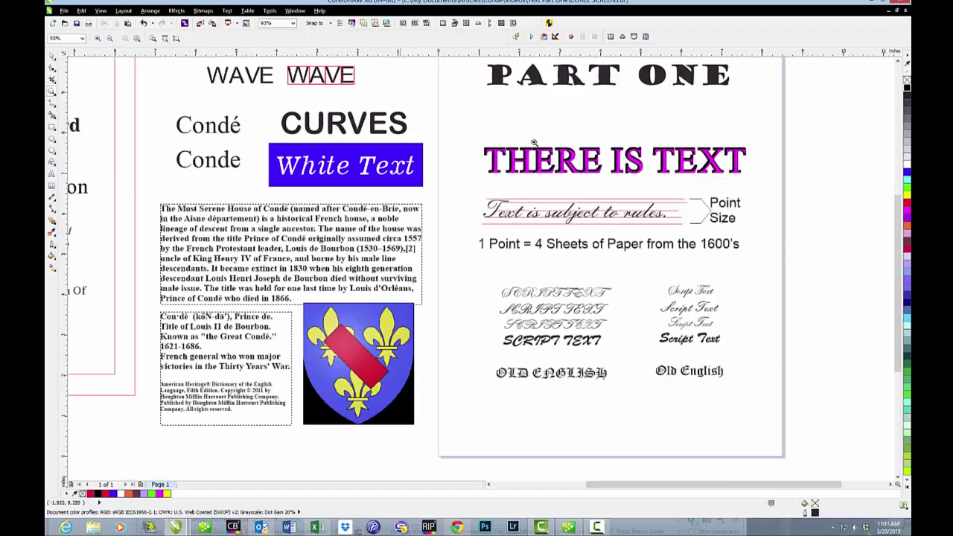
{"action": "left_click_drag", "start_coordinate": [900, 215], "coordinate": [899, 178]}
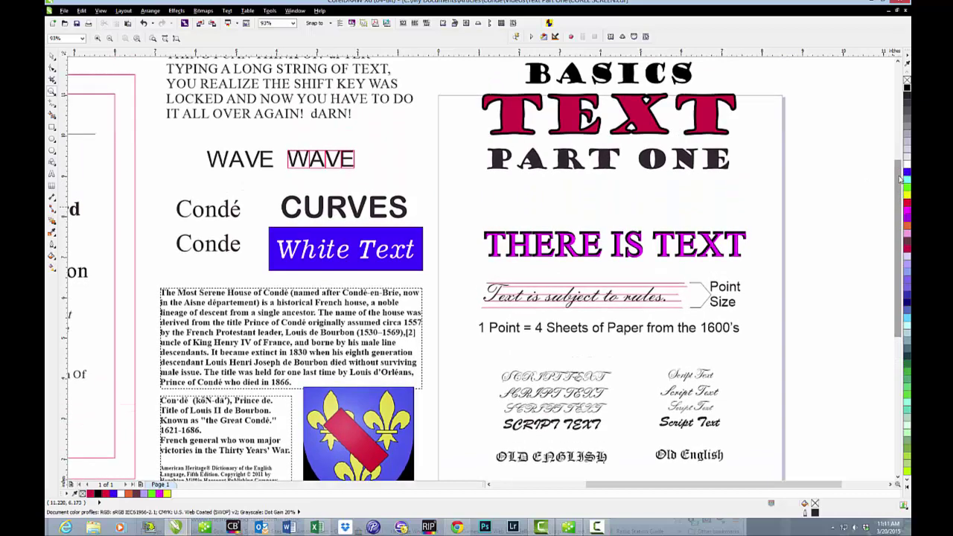
{"action": "scroll", "coordinate": [573, 140], "scroll_direction": "up", "scroll_amount": 2}
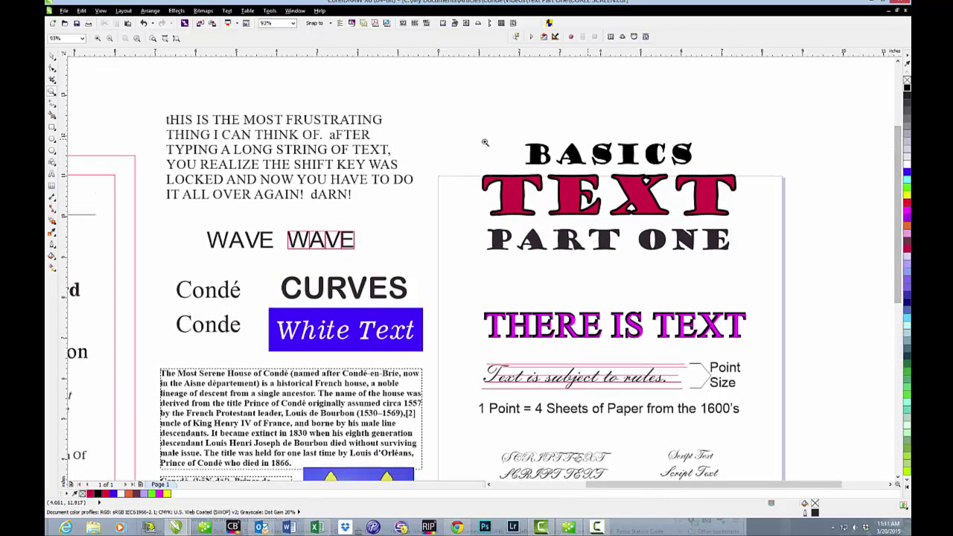
{"action": "left_click_drag", "start_coordinate": [146, 102], "coordinate": [422, 213]}
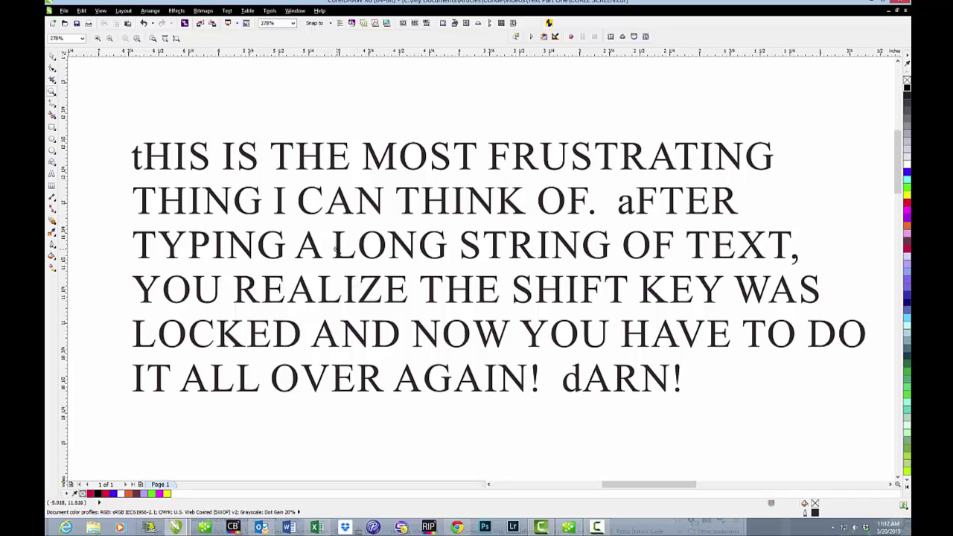
{"action": "left_click", "coordinate": [52, 56]}
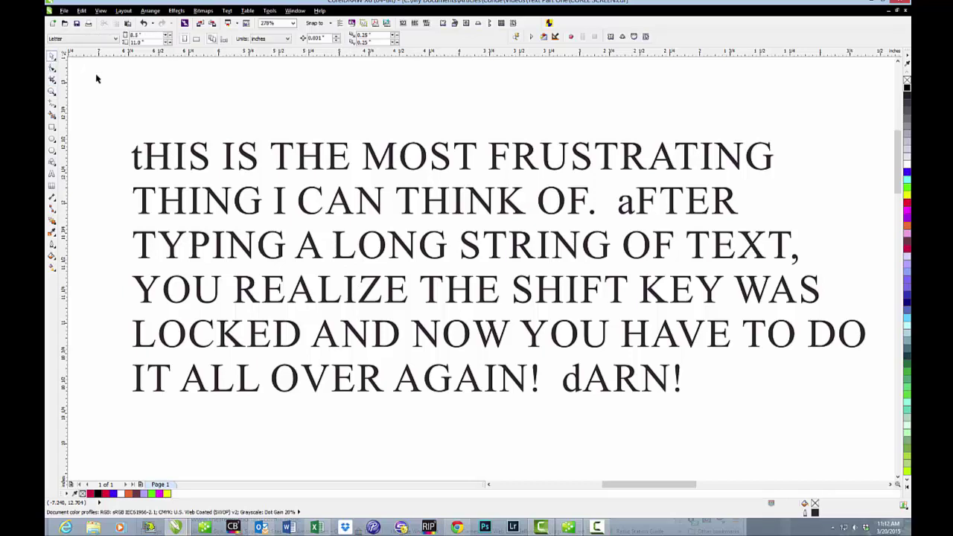
{"action": "left_click", "coordinate": [231, 155]}
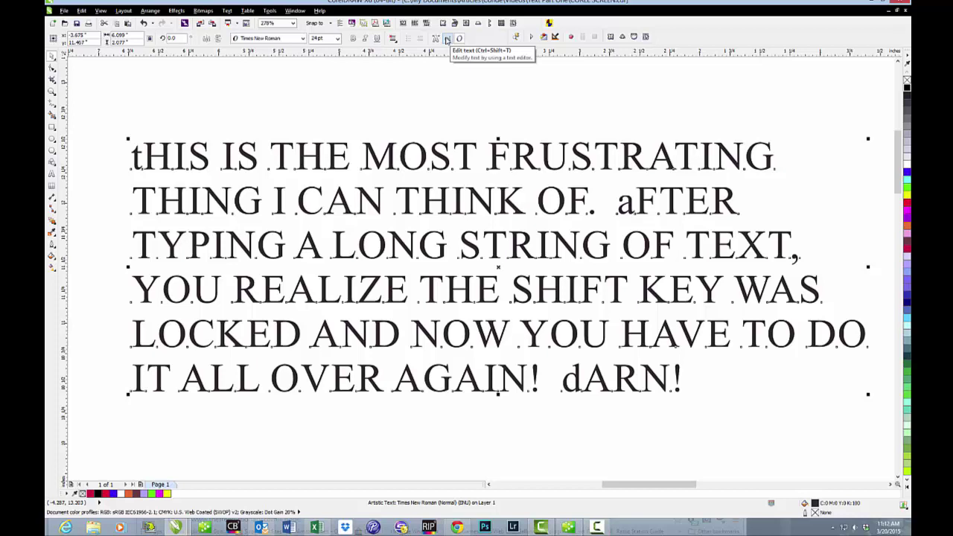
{"action": "left_click", "coordinate": [228, 11]}
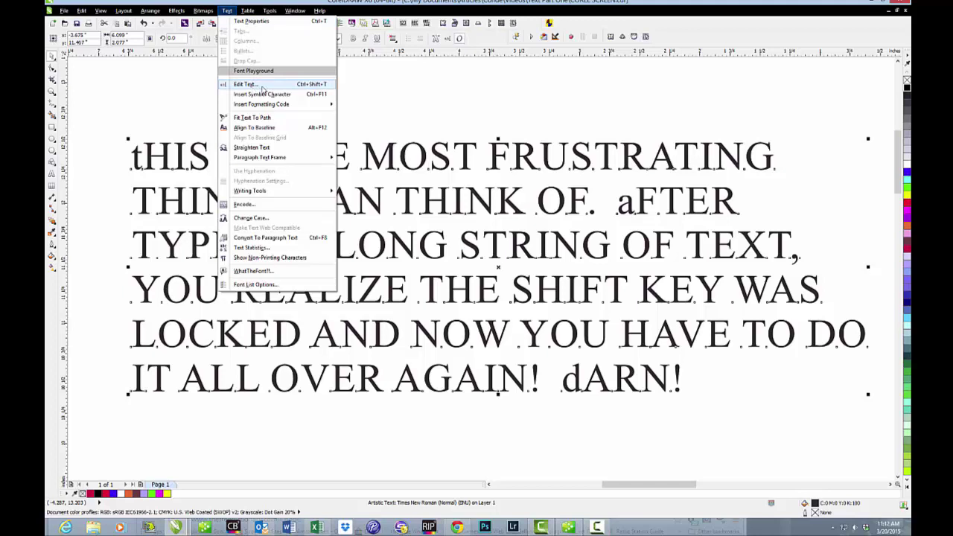
{"action": "left_click", "coordinate": [261, 85]}
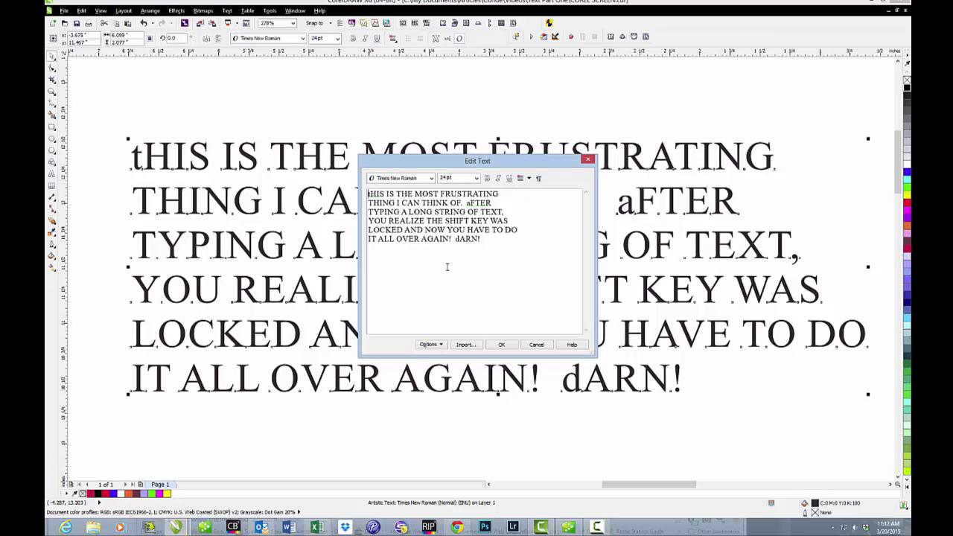
Step: Select the whole passage in the text editor and apply toggle case to correct its inverted capitalization
{"action": "left_click", "coordinate": [489, 239]}
{"action": "left_click_drag", "start_coordinate": [481, 240], "coordinate": [365, 206]}
{"action": "left_click", "coordinate": [476, 253]}
{"action": "left_click_drag", "start_coordinate": [482, 241], "coordinate": [355, 195]}
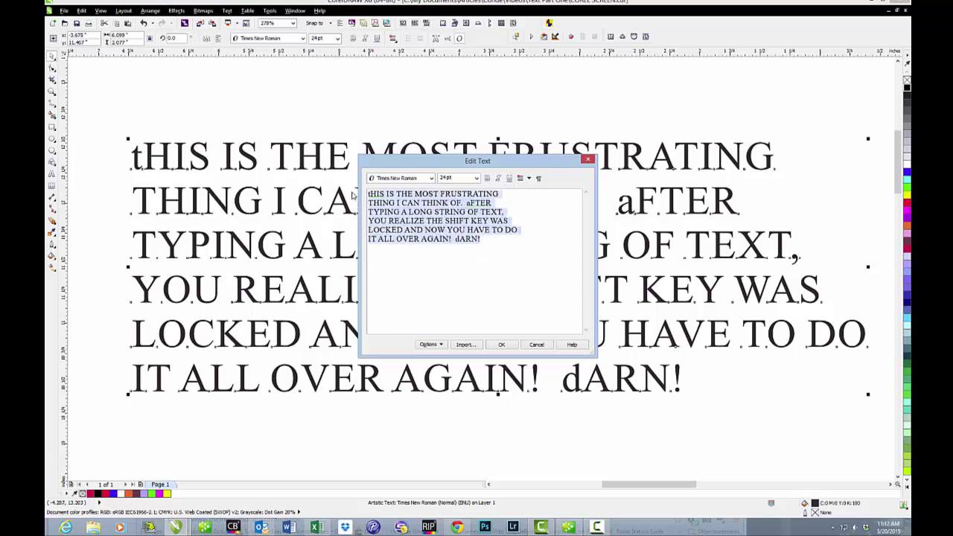
{"action": "left_click", "coordinate": [442, 346]}
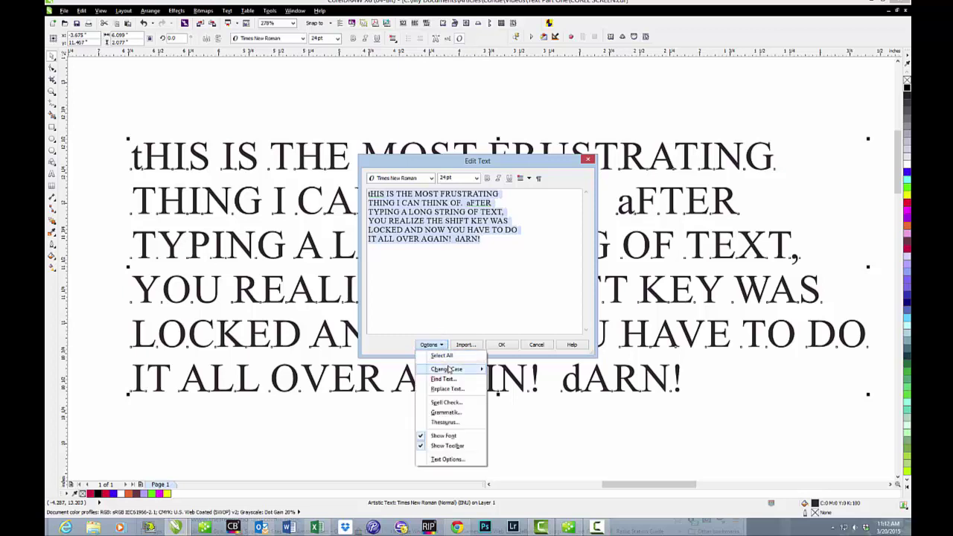
{"action": "mouse_move", "coordinate": [449, 370]}
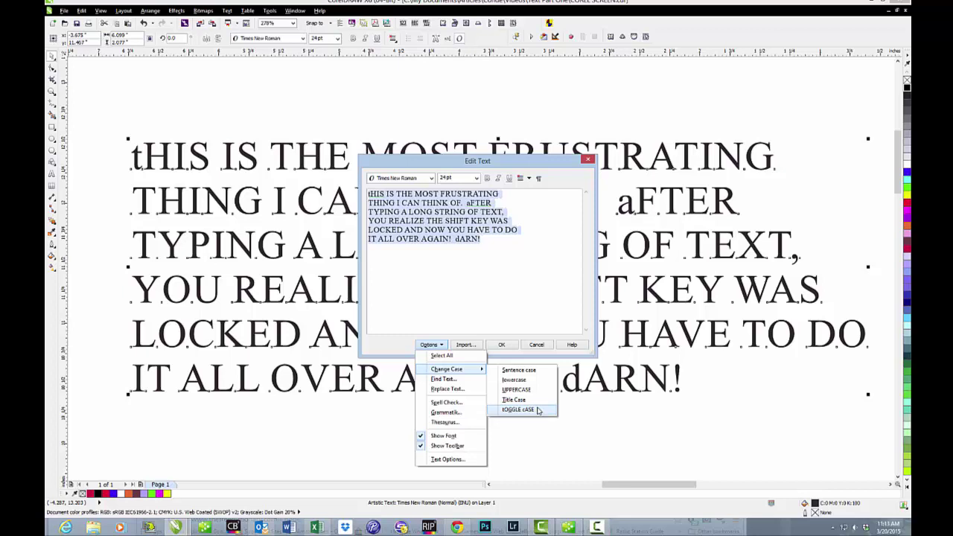
{"action": "left_click", "coordinate": [537, 410]}
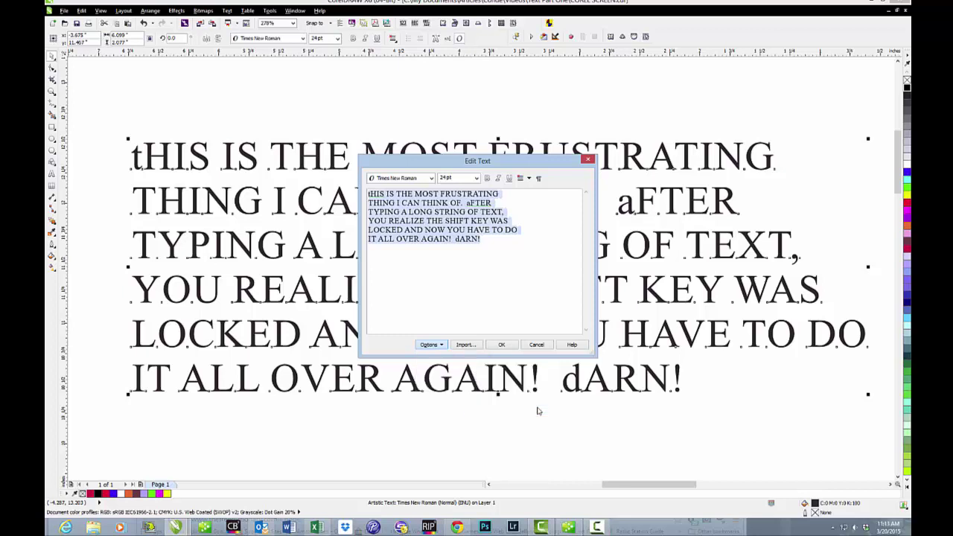
{"action": "left_click", "coordinate": [502, 344]}
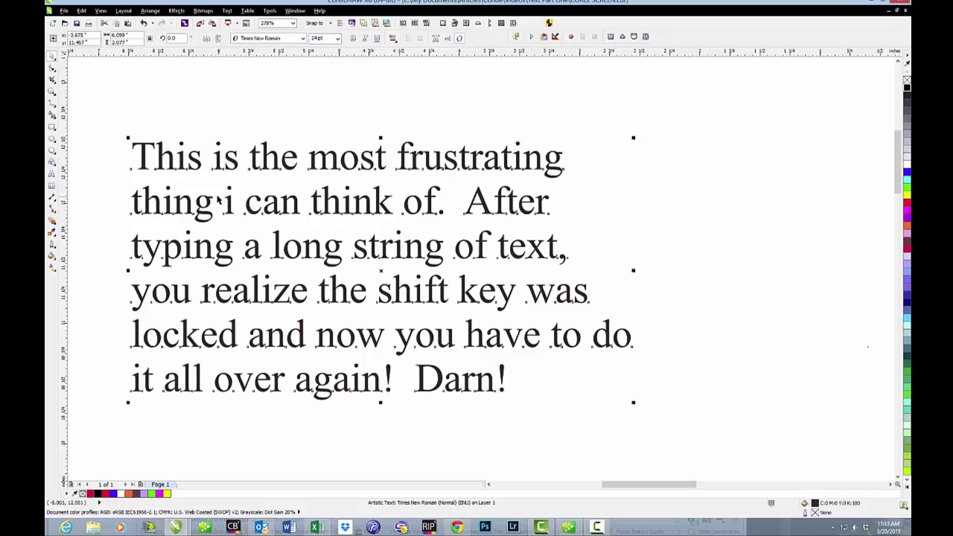
Step: Undo the toggle case change and apply sentence case to the whole passage in the text editor instead
{"action": "left_click", "coordinate": [82, 10]}
{"action": "left_click", "coordinate": [98, 24]}
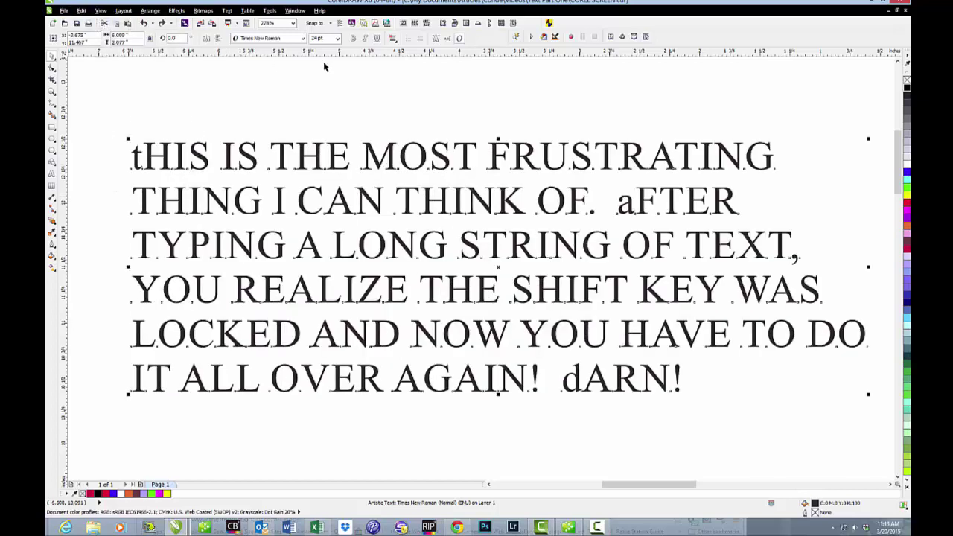
{"action": "left_click", "coordinate": [446, 40]}
{"action": "left_click_drag", "start_coordinate": [491, 241], "coordinate": [357, 194]}
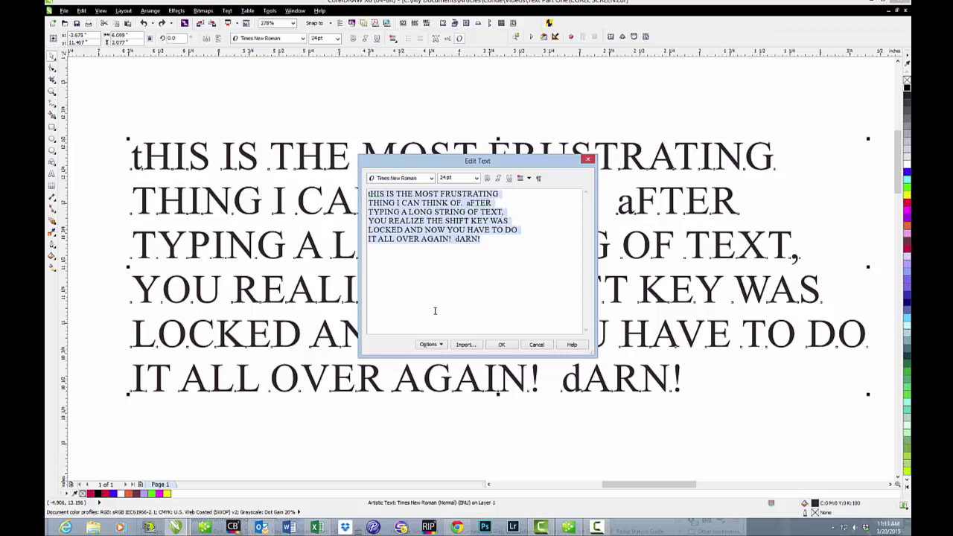
{"action": "left_click", "coordinate": [434, 346]}
{"action": "mouse_move", "coordinate": [445, 370]}
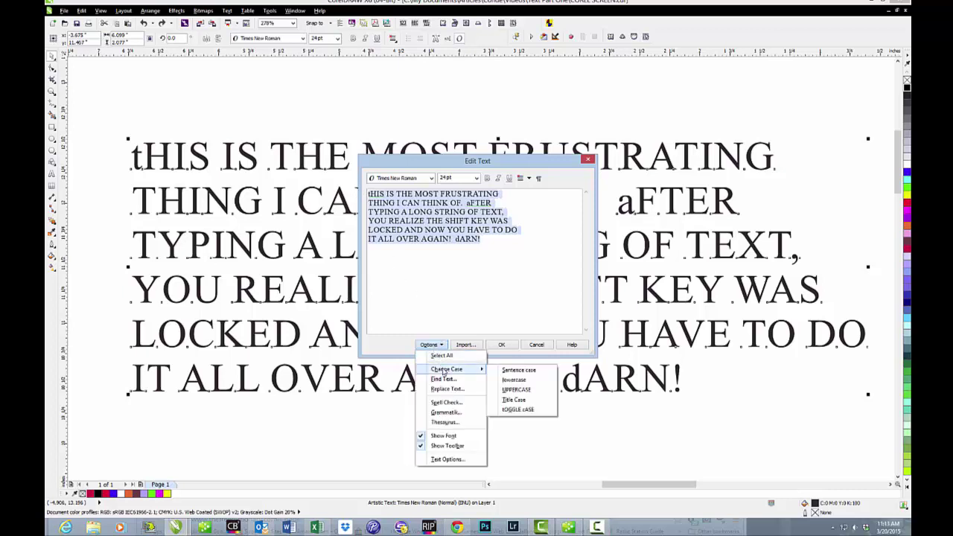
{"action": "left_click", "coordinate": [521, 371]}
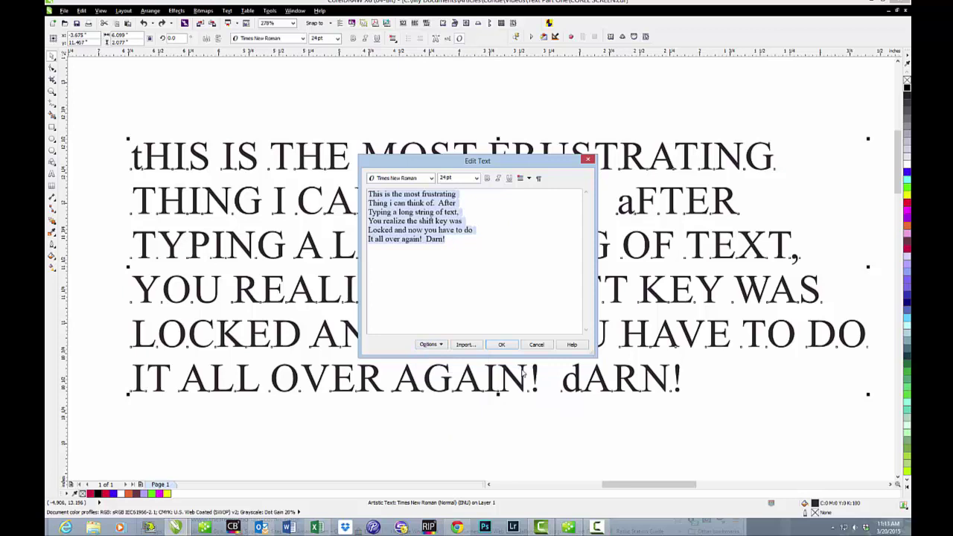
{"action": "left_click", "coordinate": [501, 344]}
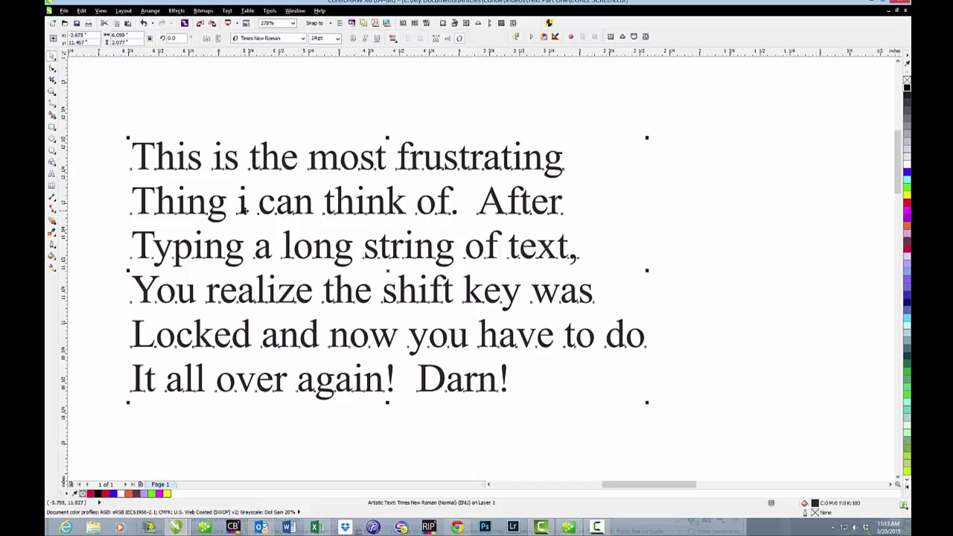
Step: Replace the lowercase "i" after "Thing" in the second line with a capital "I" directly on the page
{"action": "left_click", "coordinate": [52, 173]}
{"action": "left_click", "coordinate": [246, 205]}
{"action": "key", "text": "BackSpace"}
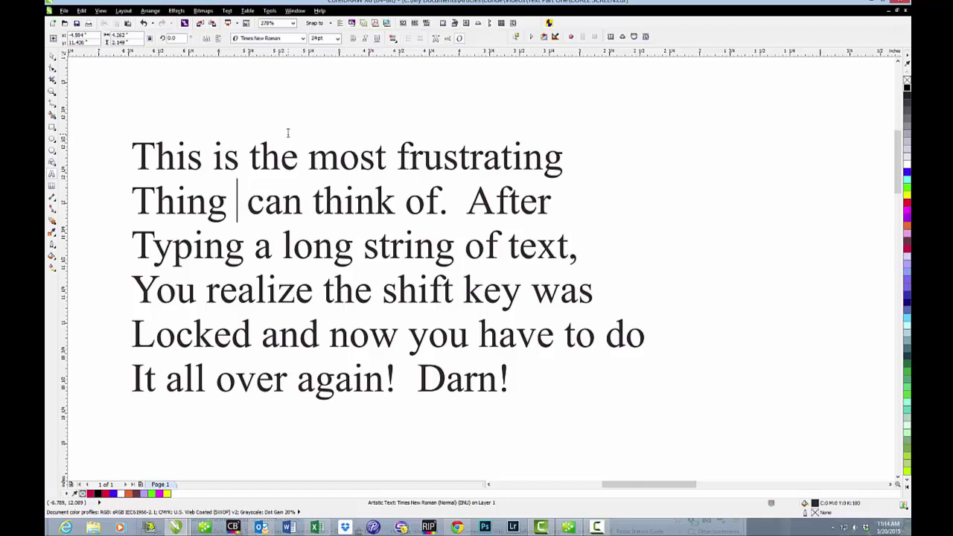
{"action": "type", "text": "i"}
{"action": "key", "text": "BackSpace"}
{"action": "type", "text": "i"}
{"action": "key", "text": "BackSpace"}
{"action": "type", "text": "I"}
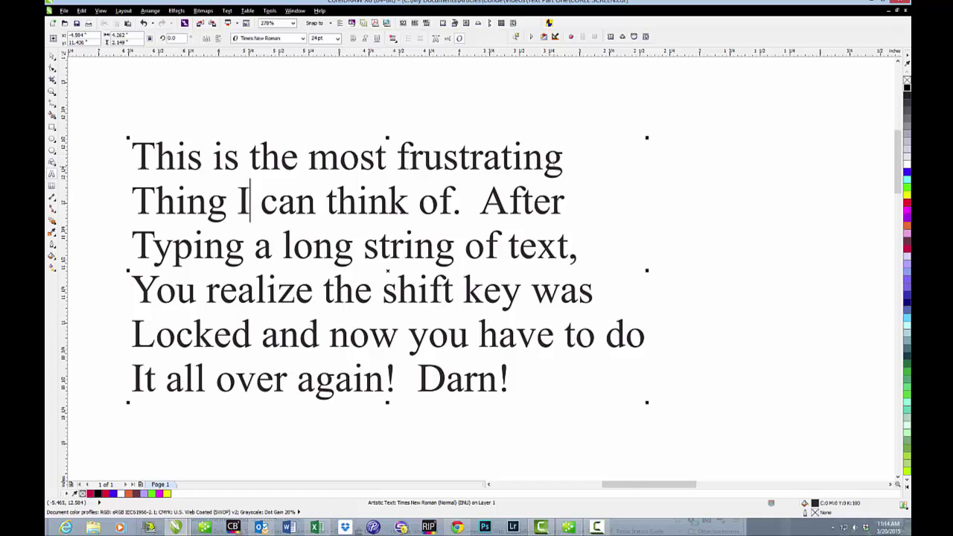
Step: Set the alignment of the "This is the most frustrating" text block to Full Justify
{"action": "left_click", "coordinate": [564, 164]}
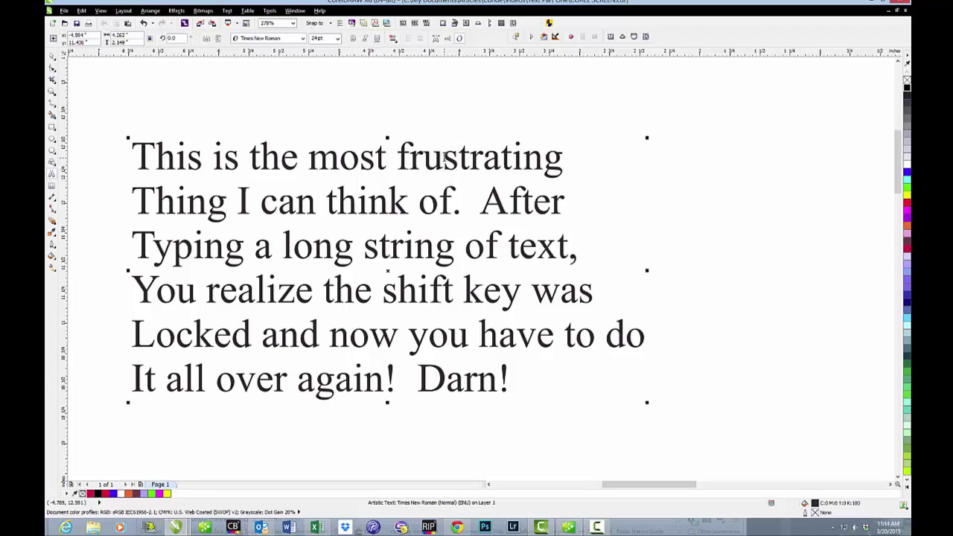
{"action": "left_click", "coordinate": [393, 39]}
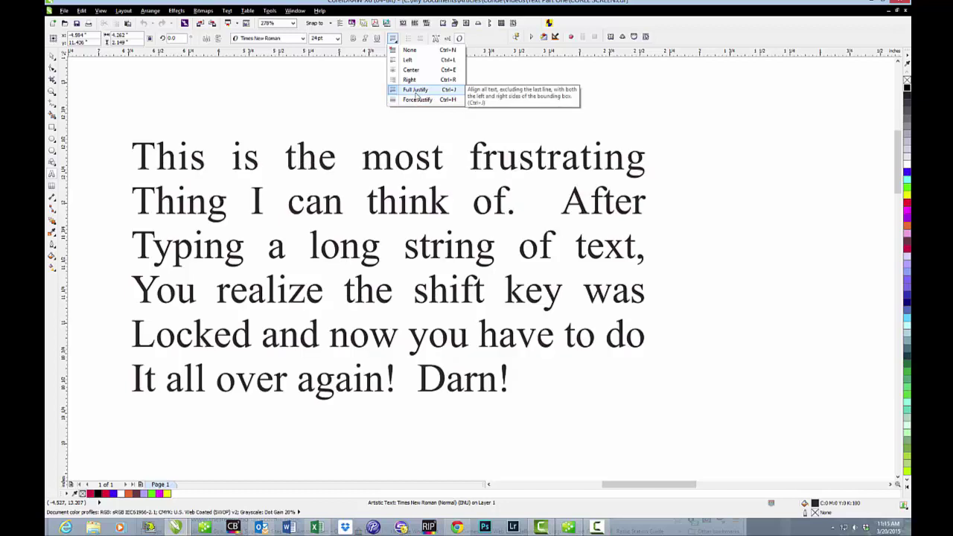
{"action": "left_click", "coordinate": [416, 93]}
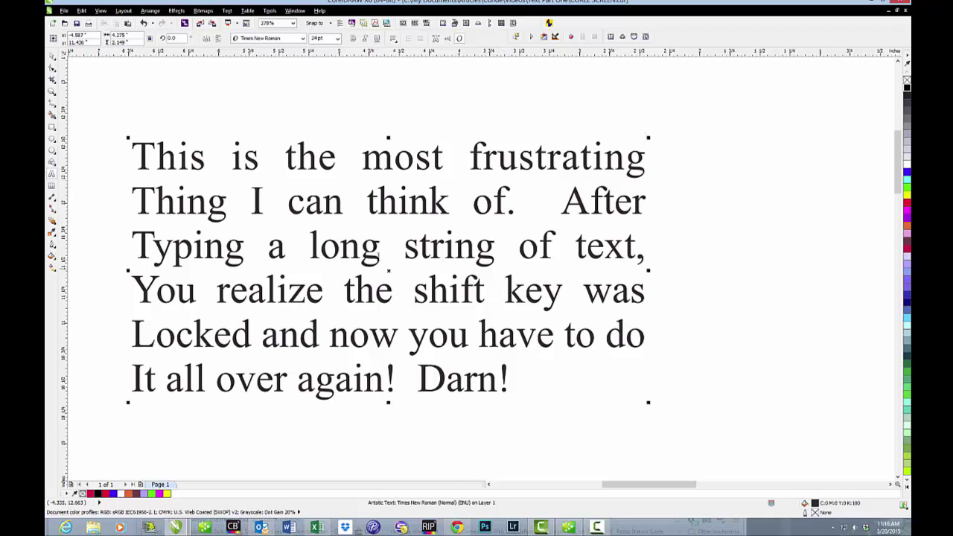
{"action": "left_click", "coordinate": [53, 91]}
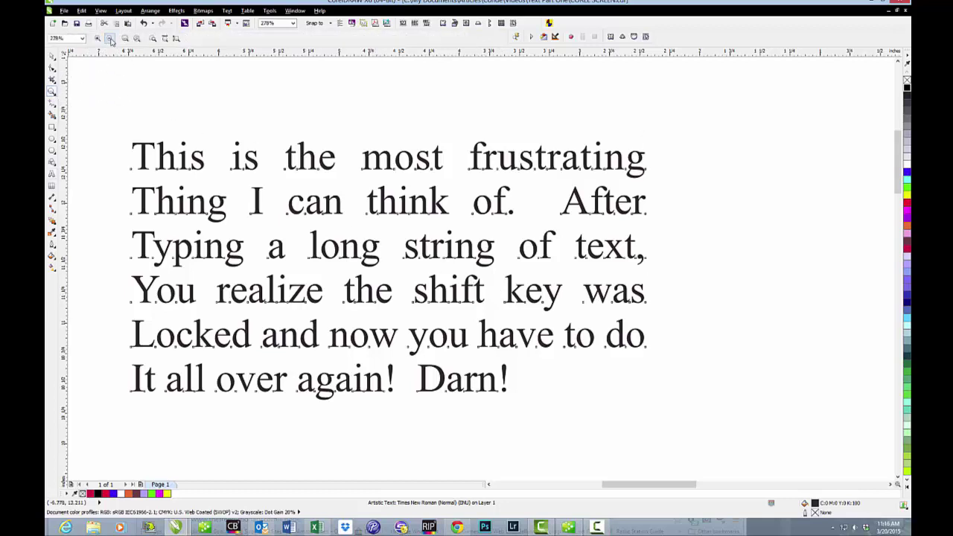
{"action": "left_click", "coordinate": [110, 38]}
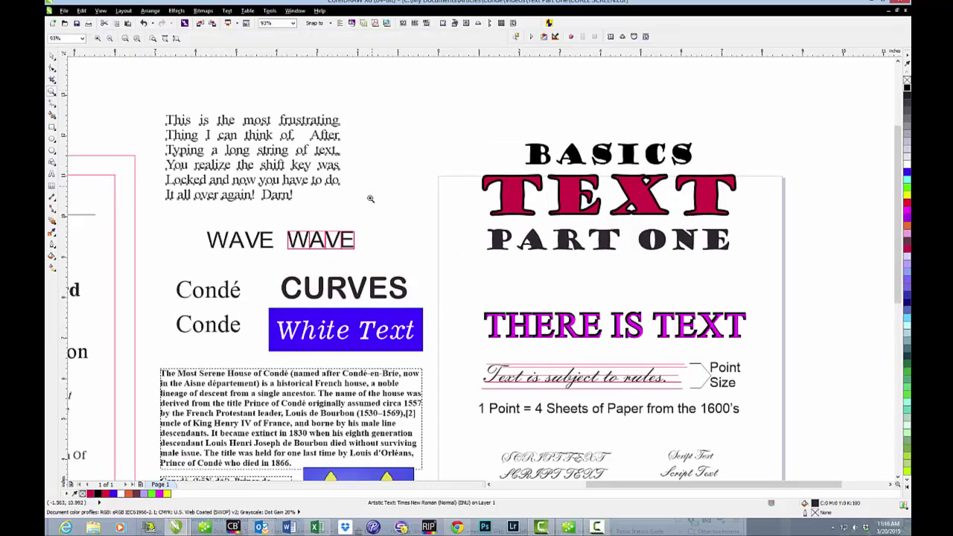